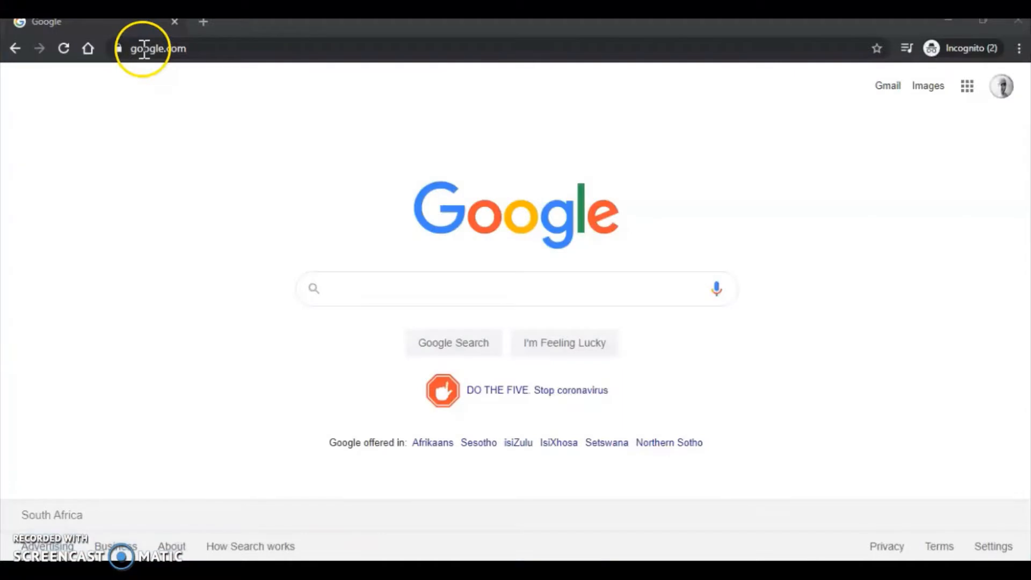
# - Go to the HandBrake website handbrake.fr in Chrome
pyautogui.click(144, 49)
pyautogui.write('https://handbrake.fr/')
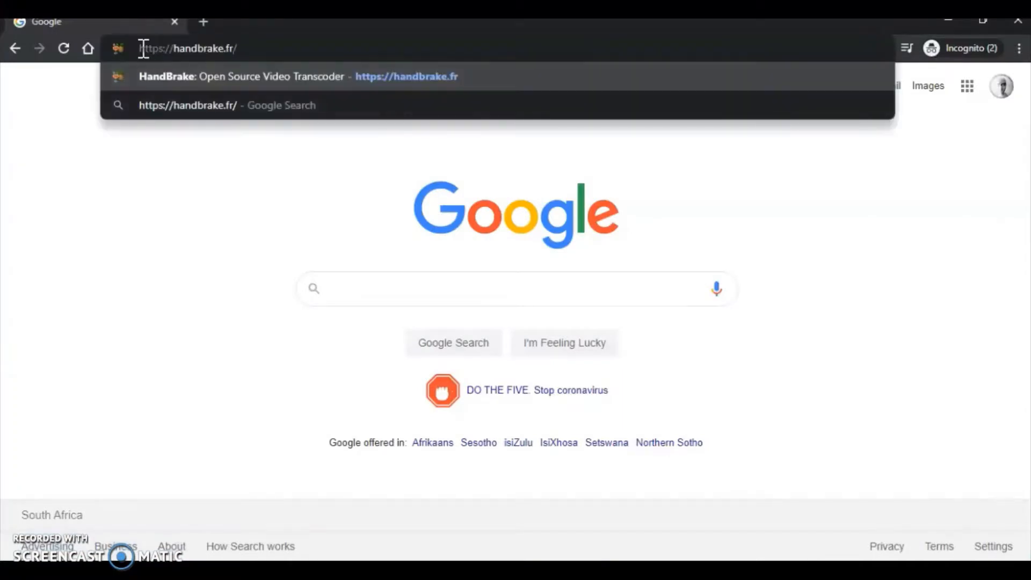
pyautogui.press('Return')
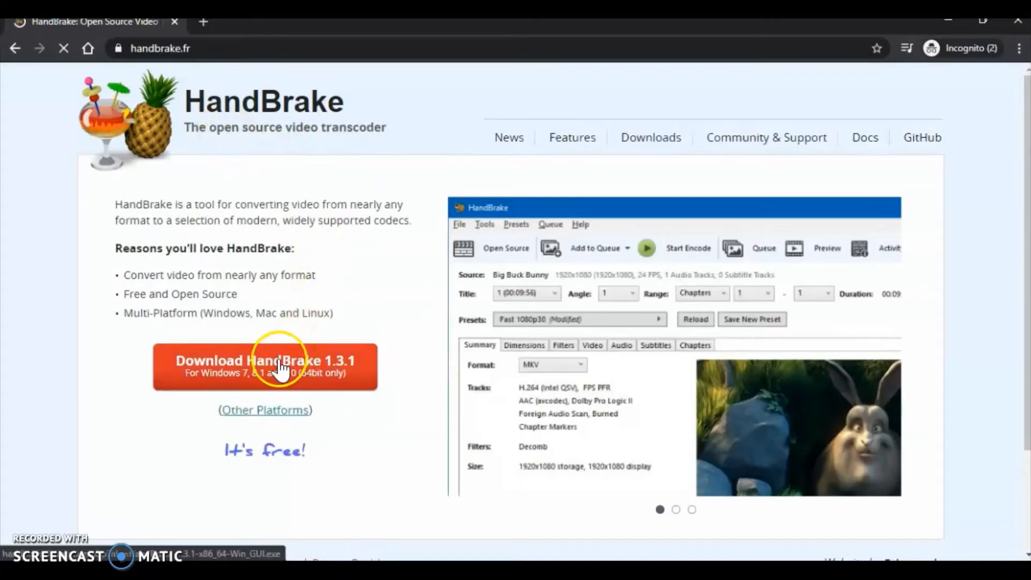
# - Download the HandBrake 1.3.1 Windows installer and run it from the download bar
pyautogui.click(280, 369)
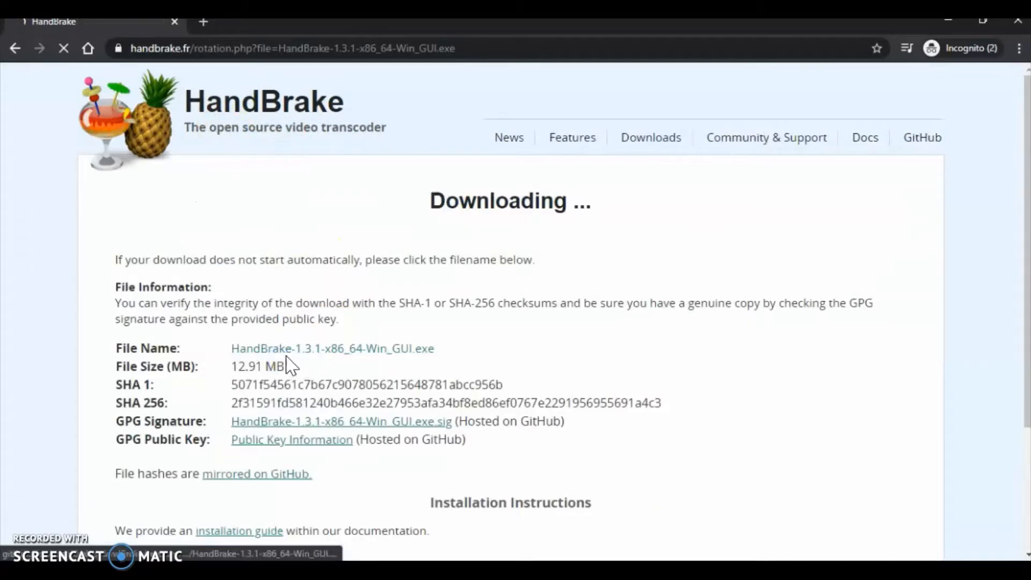
pyautogui.click(298, 347)
pyautogui.scroll(-3, 296, 338)
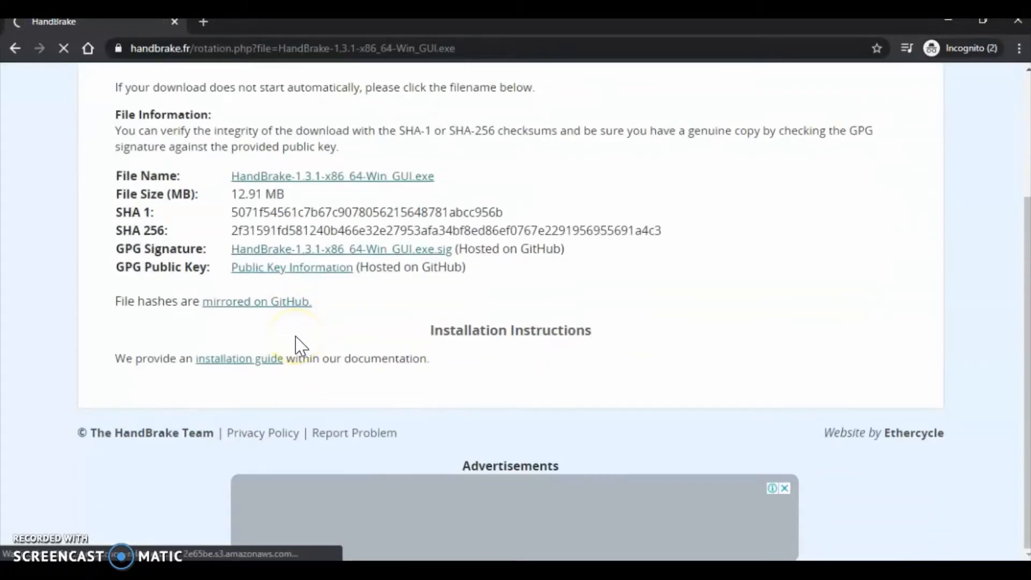
pyautogui.scroll(-1, 294, 344)
pyautogui.click(114, 502)
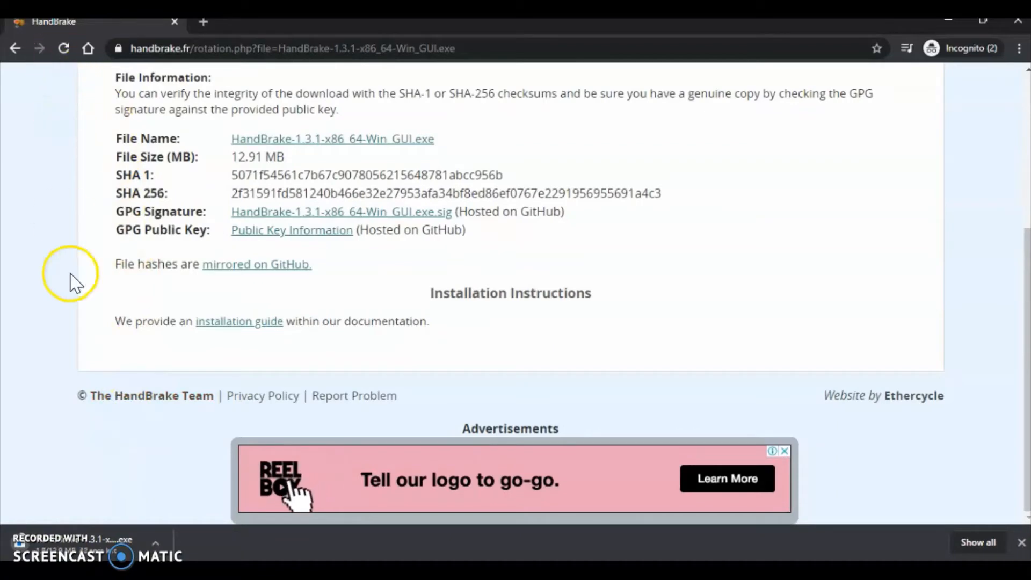
pyautogui.click(155, 542)
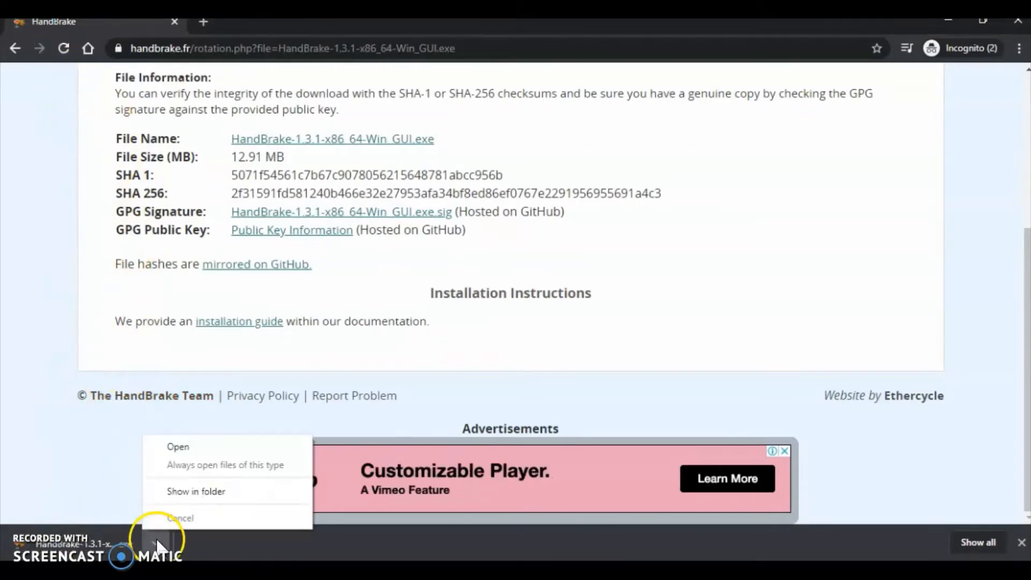
pyautogui.click(192, 446)
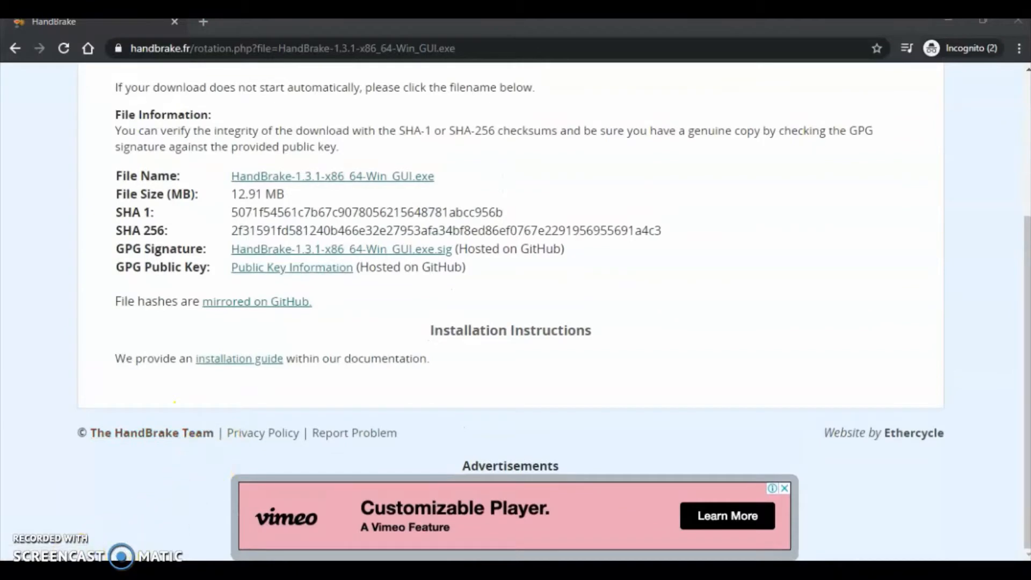
# - Install HandBrake 1.3.1 to the default location, accepting the licence, and finish setup
pyautogui.click(587, 388)
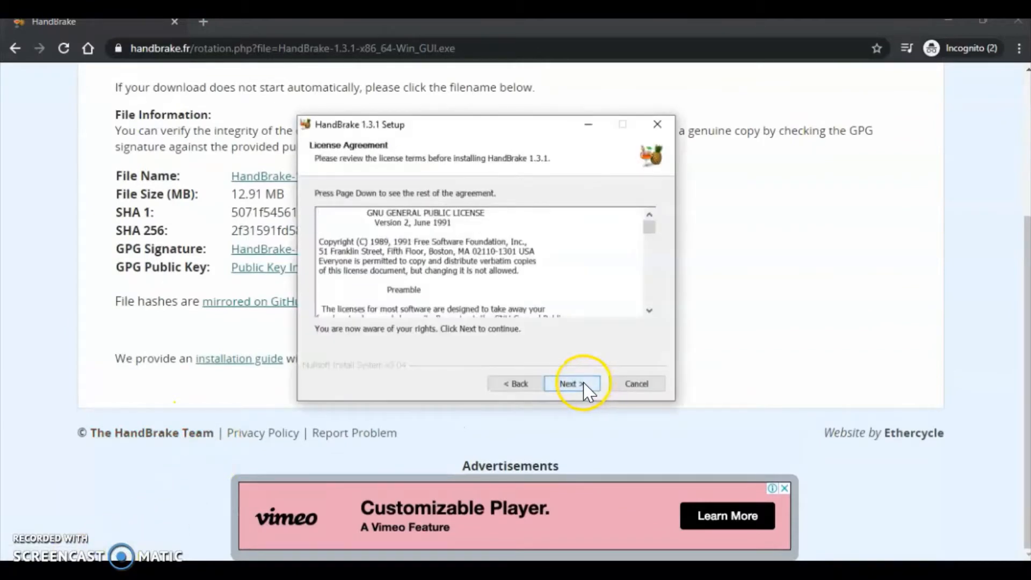
pyautogui.click(586, 388)
pyautogui.click(586, 388)
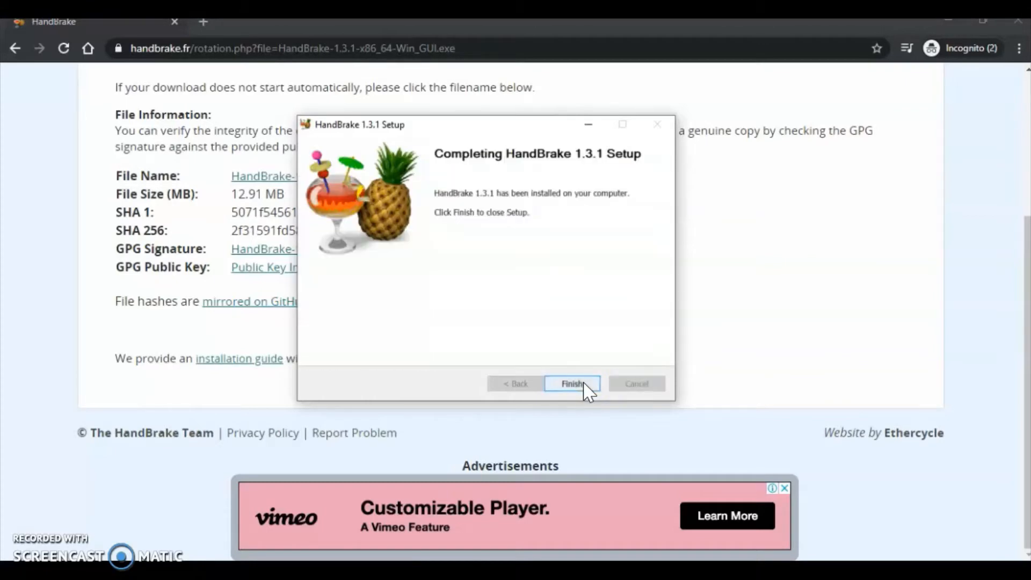
pyautogui.click(573, 384)
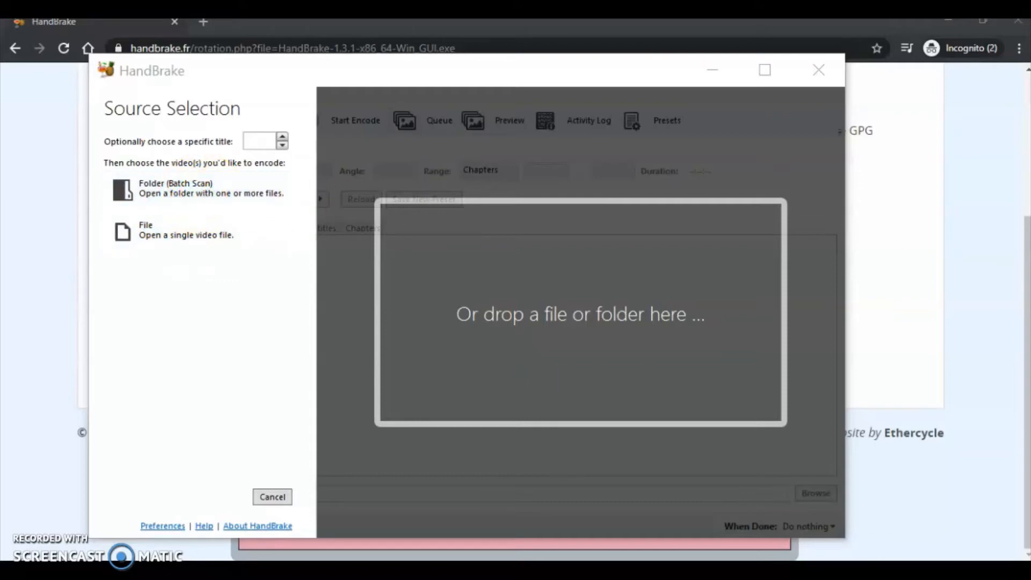
# - Load the Screencast-O-matic FINAL recording as the source and review its file properties
pyautogui.moveTo(873, 274); pyautogui.dragTo(552, 296)
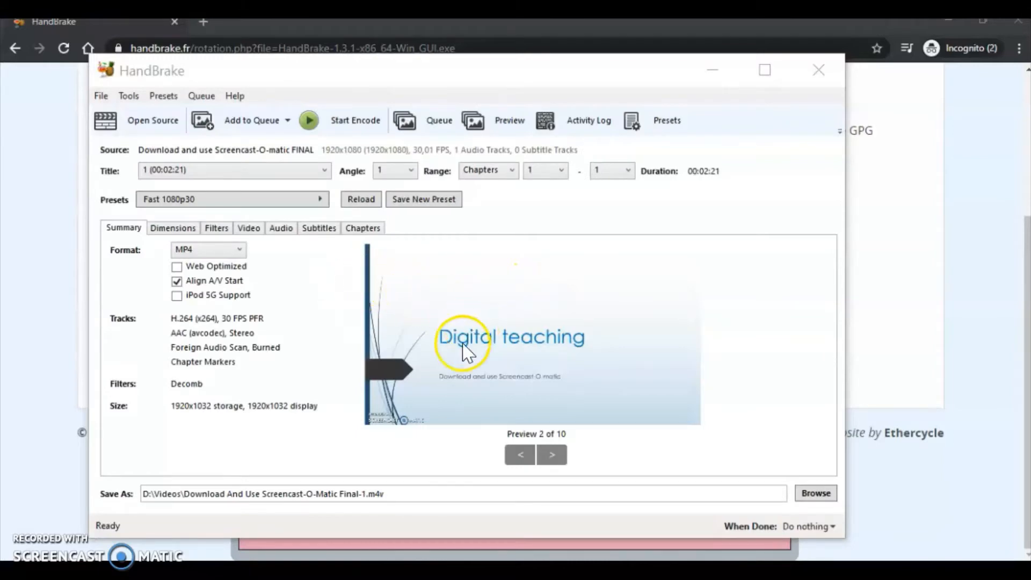
pyautogui.moveTo(948, 102); pyautogui.dragTo(565, 113)
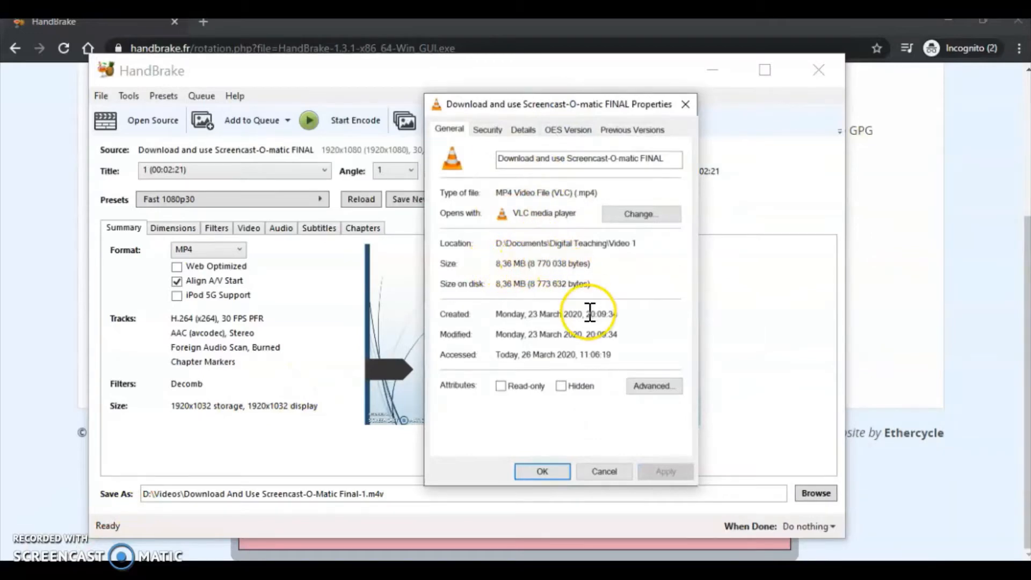
pyautogui.click(600, 474)
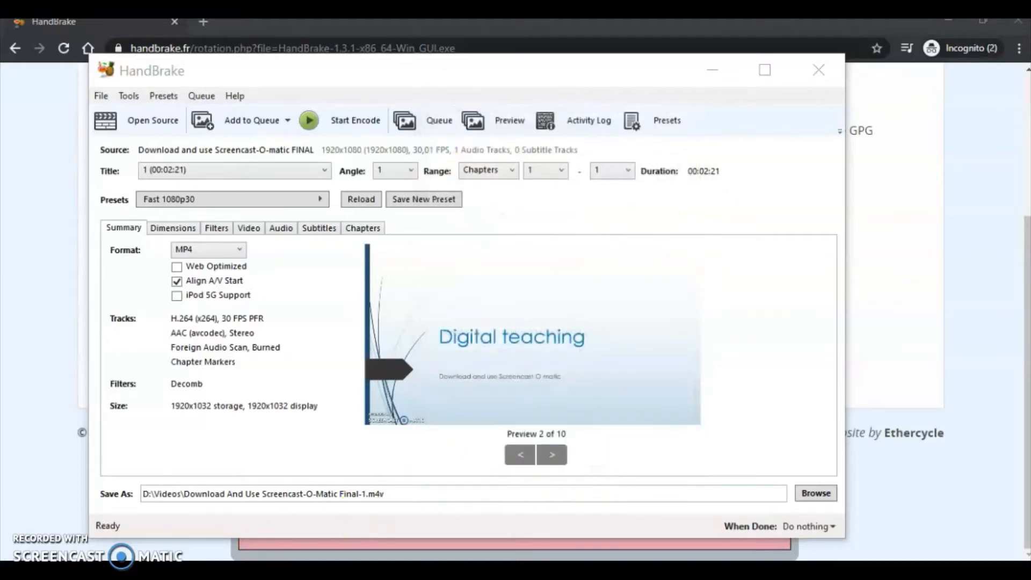
# - Keep MP4 as the output format and enable Web Optimized
pyautogui.click(210, 251)
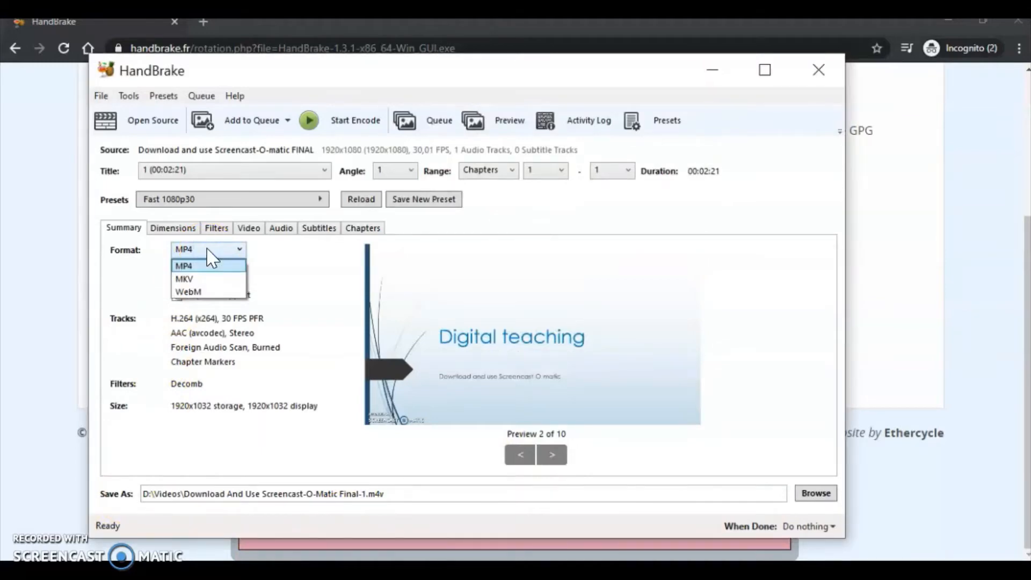
pyautogui.click(208, 250)
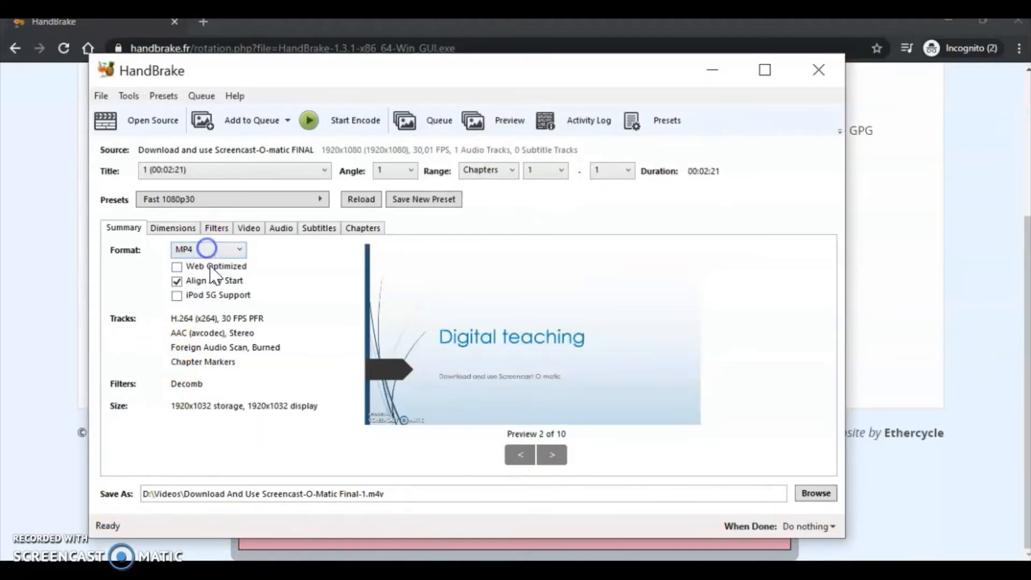
pyautogui.click(176, 268)
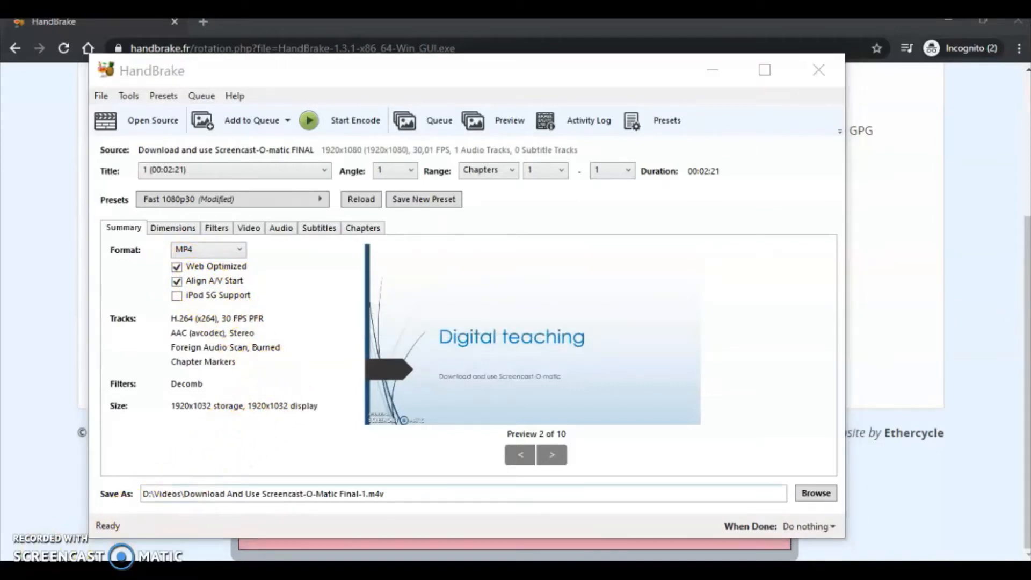
# - Select the Fast 720p30 preset from the presets list
pyautogui.click(656, 128)
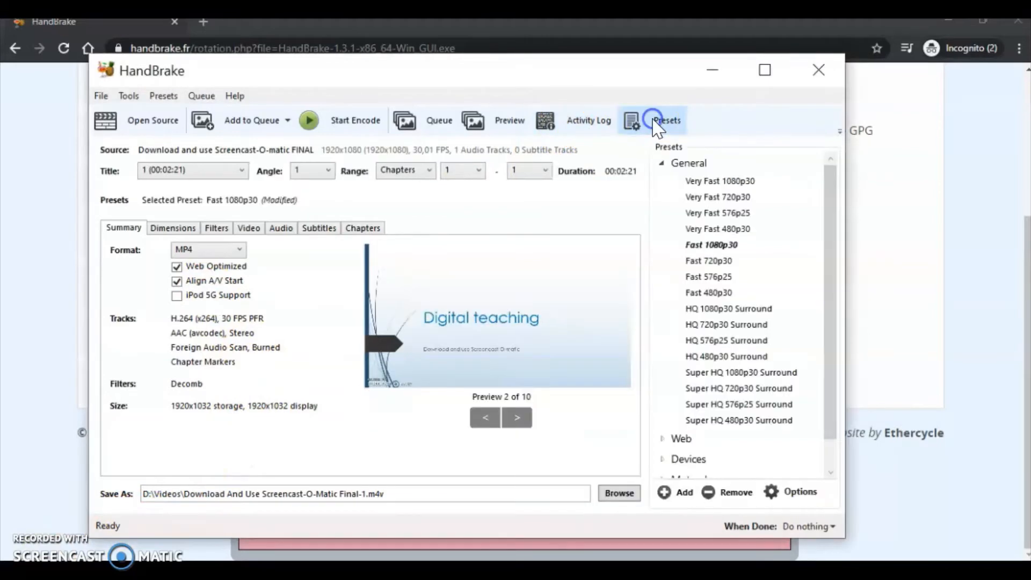
pyautogui.click(724, 263)
pyautogui.scroll(-1, 723, 266)
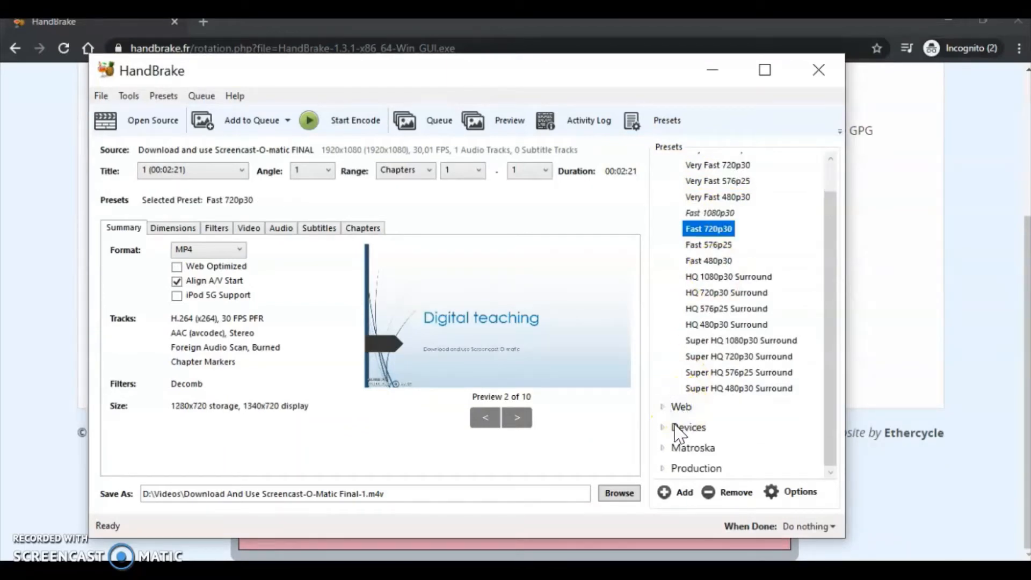
pyautogui.scroll(1, 704, 370)
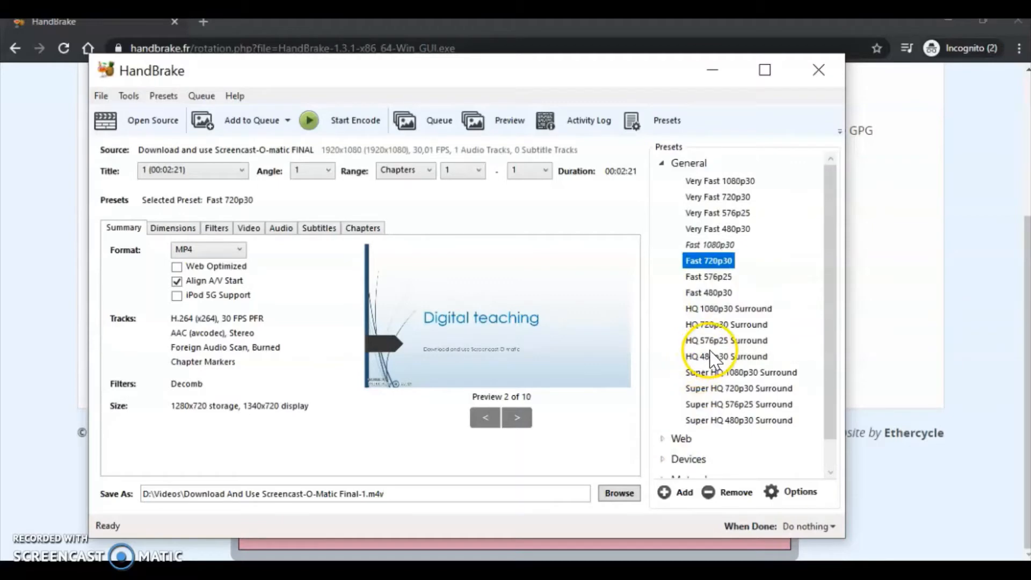
pyautogui.scroll(-1, 714, 360)
# - Expand the Devices and Web preset categories to browse the available presets
pyautogui.click(666, 427)
pyautogui.scroll(-2, 669, 430)
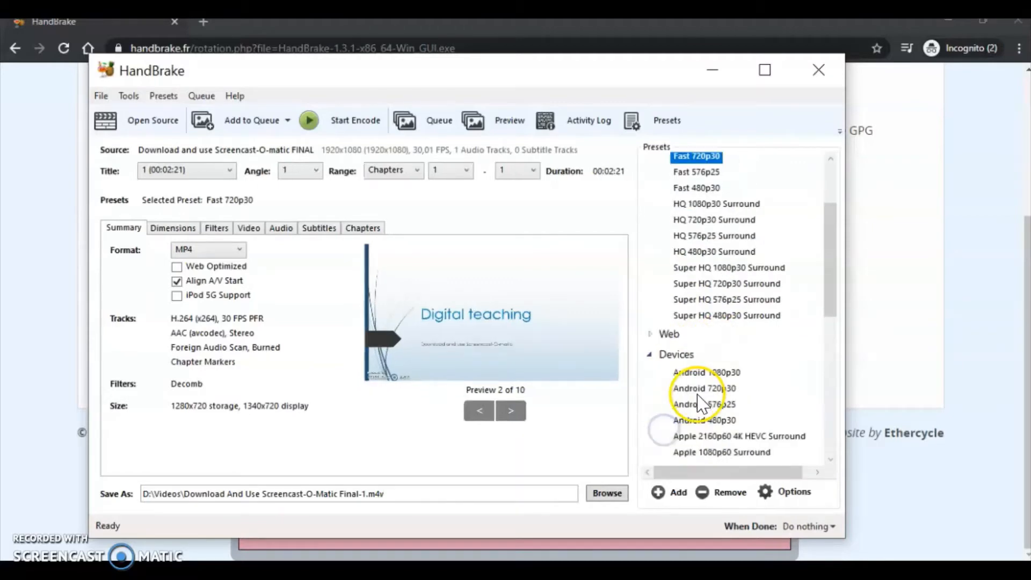
pyautogui.scroll(-3, 706, 349)
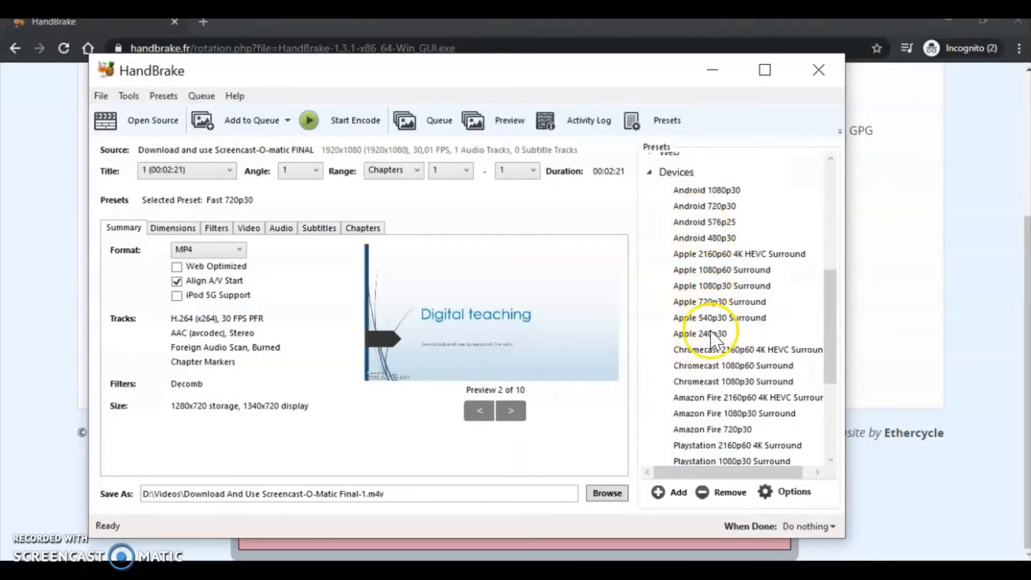
pyautogui.scroll(-4, 714, 383)
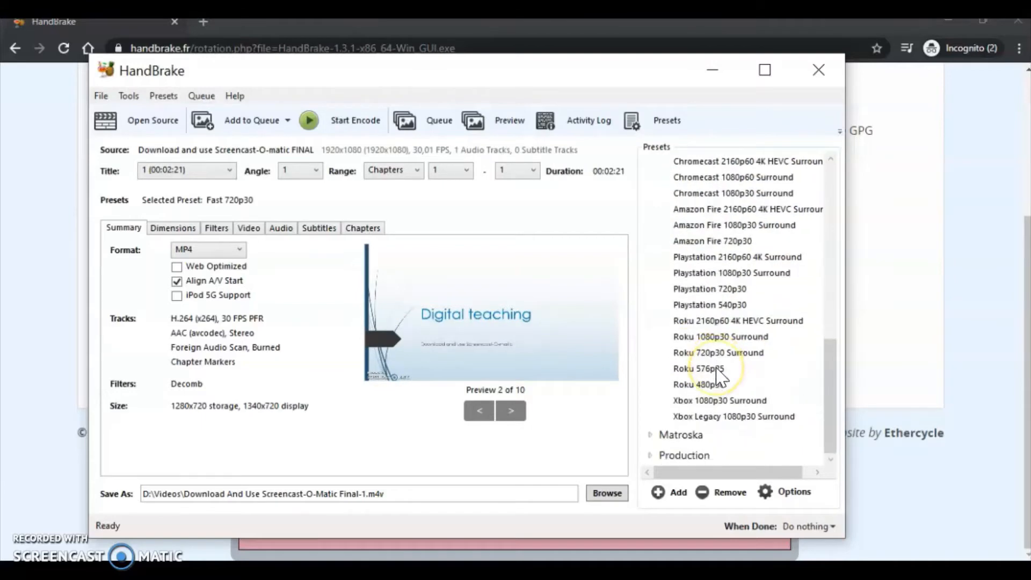
pyautogui.scroll(5, 709, 384)
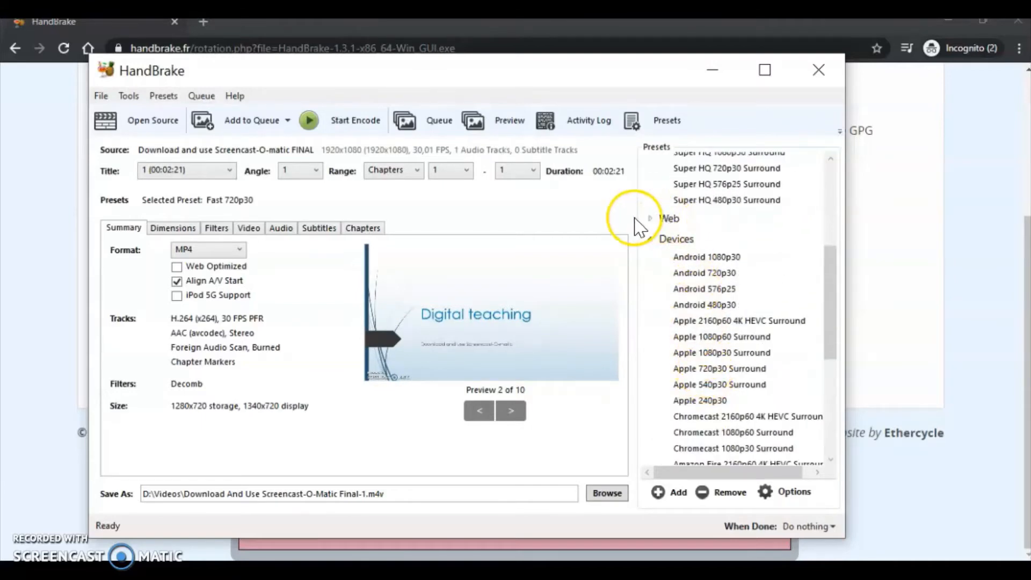
pyautogui.click(650, 219)
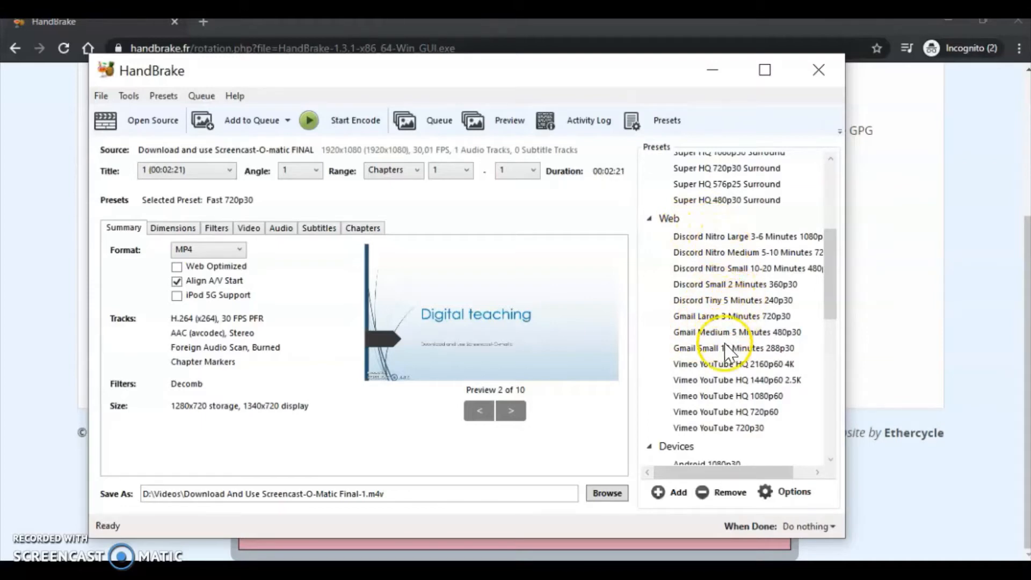
pyautogui.scroll(-10, 720, 413)
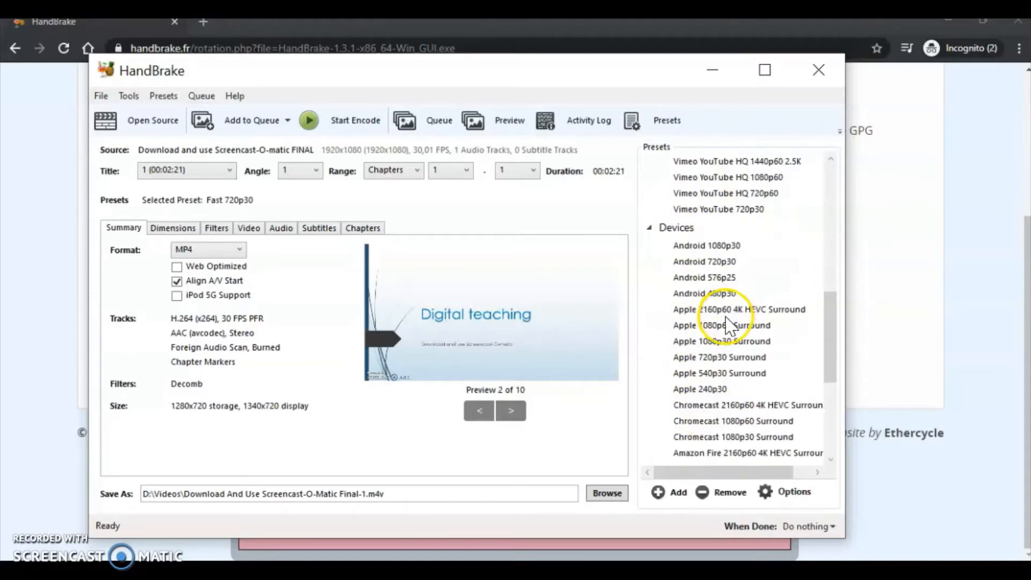
pyautogui.scroll(15, 725, 338)
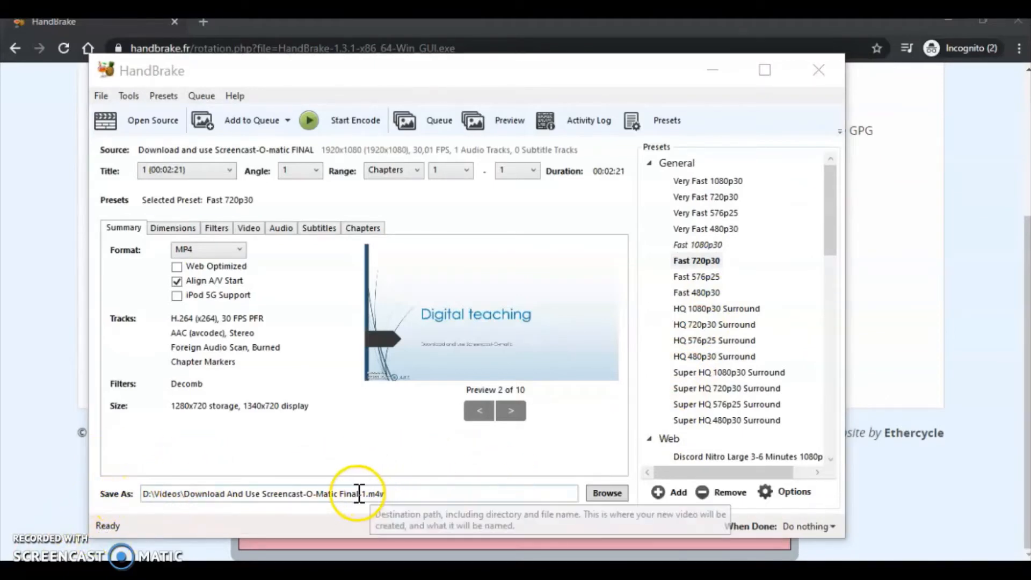
# - Save output in Digital Teaching\Video 1 as 'Download And Use Screencast-O-Matic Final-1 reduced.m4v'
pyautogui.click(608, 493)
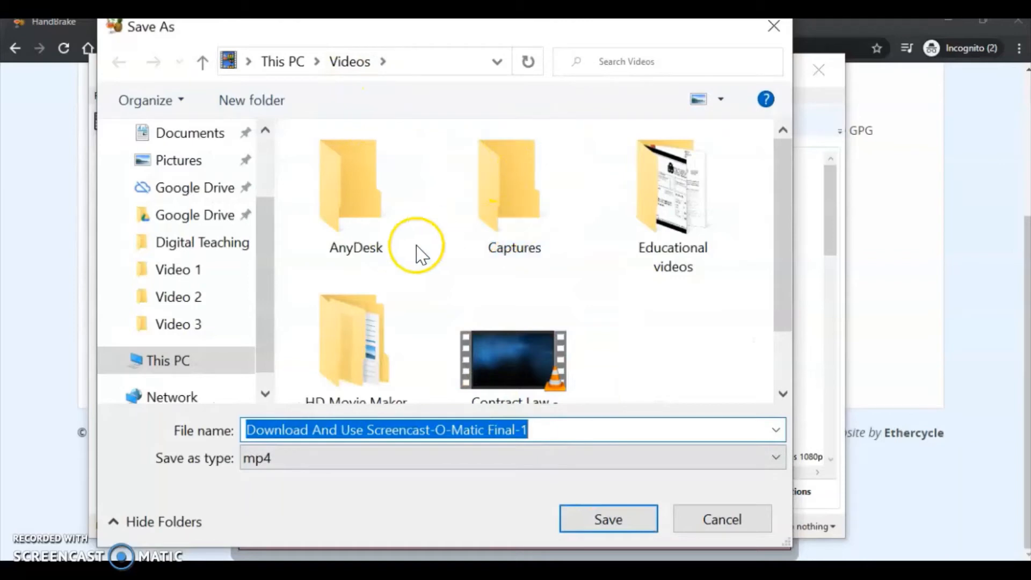
pyautogui.click(204, 266)
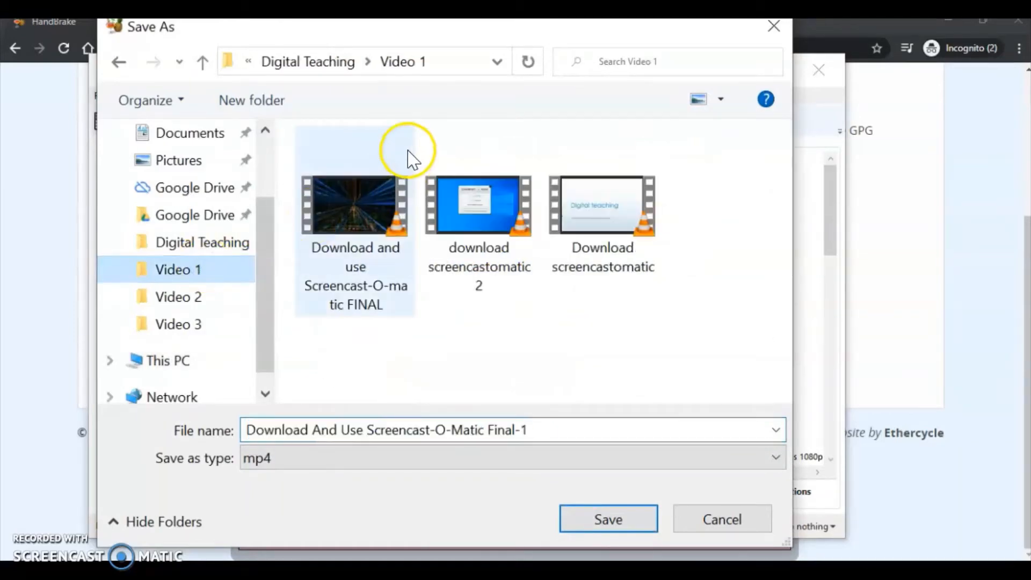
pyautogui.click(543, 428)
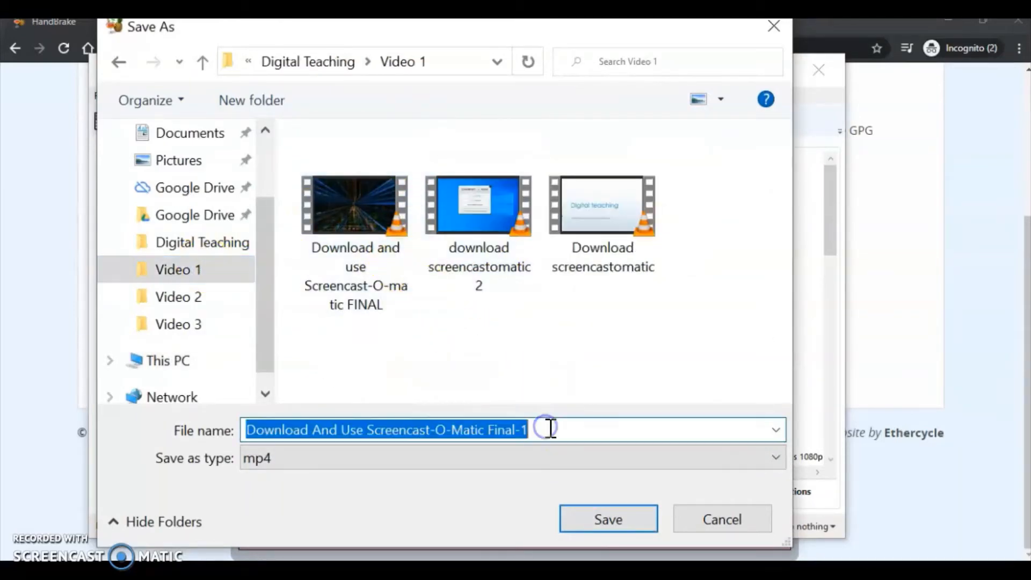
pyautogui.click(551, 428)
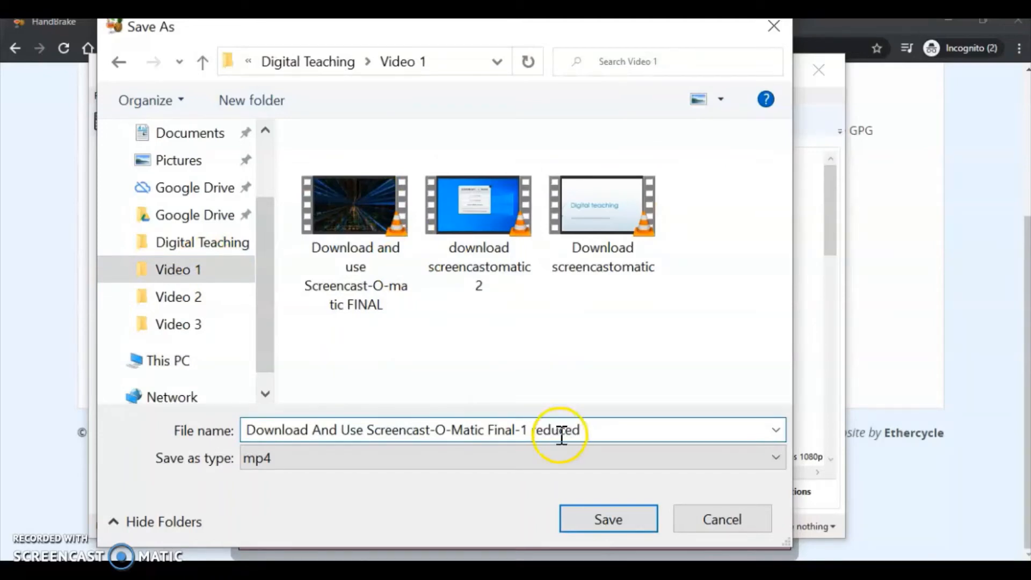
pyautogui.click(618, 521)
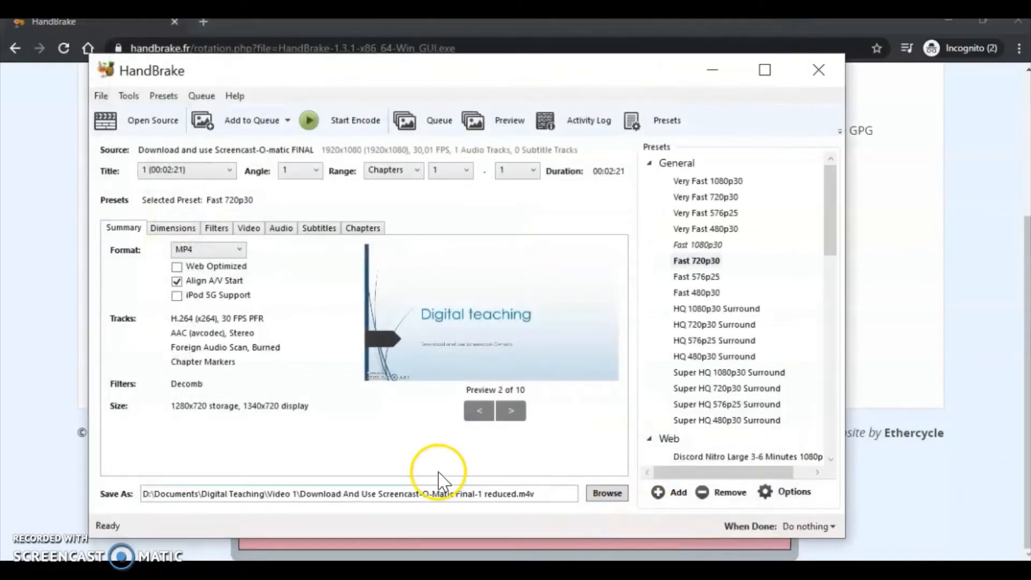
# - Review the Dimensions, Filters and Video settings, keeping the H.264 (x264) codec
pyautogui.click(172, 241)
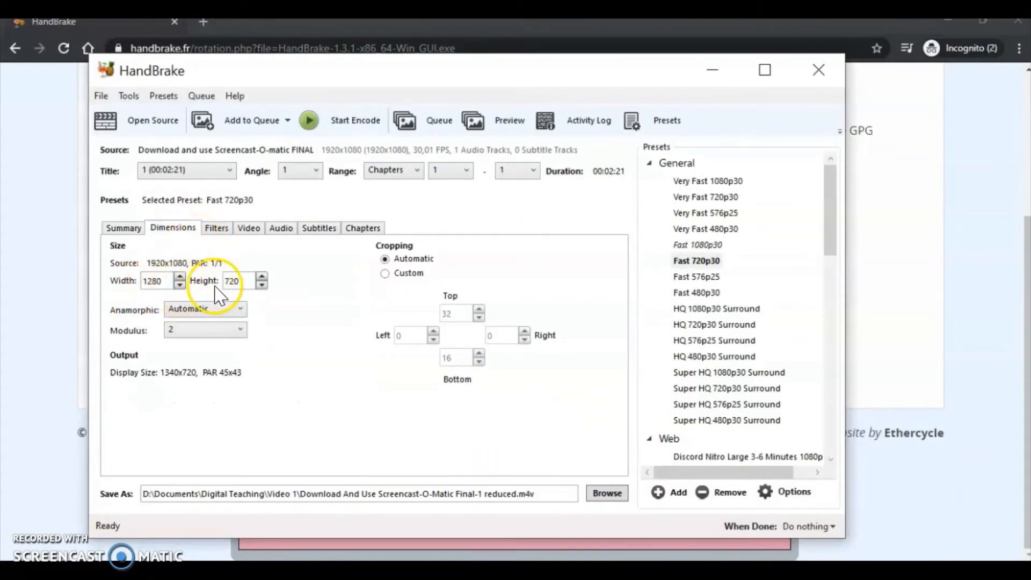
pyautogui.click(217, 228)
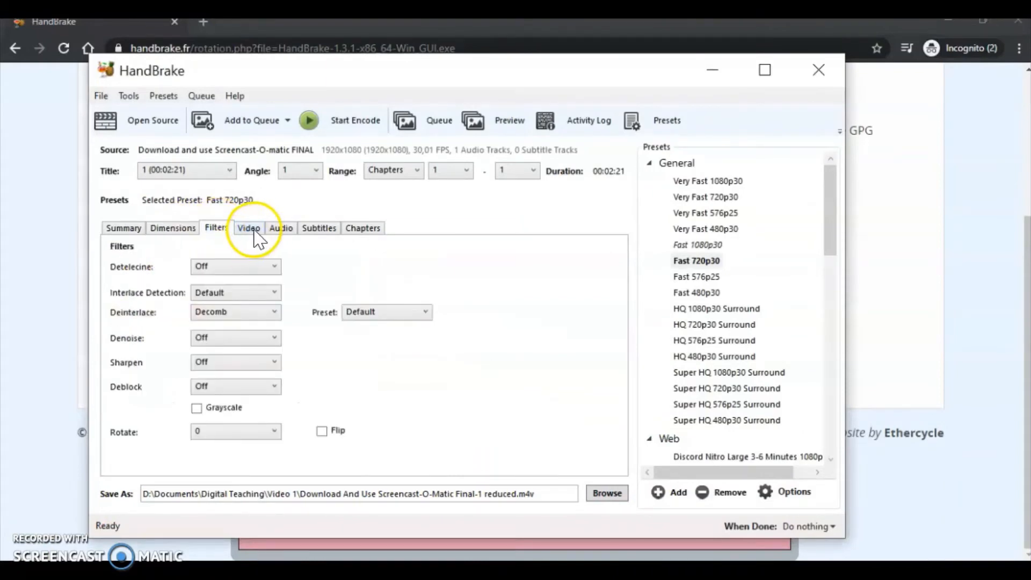
pyautogui.click(250, 229)
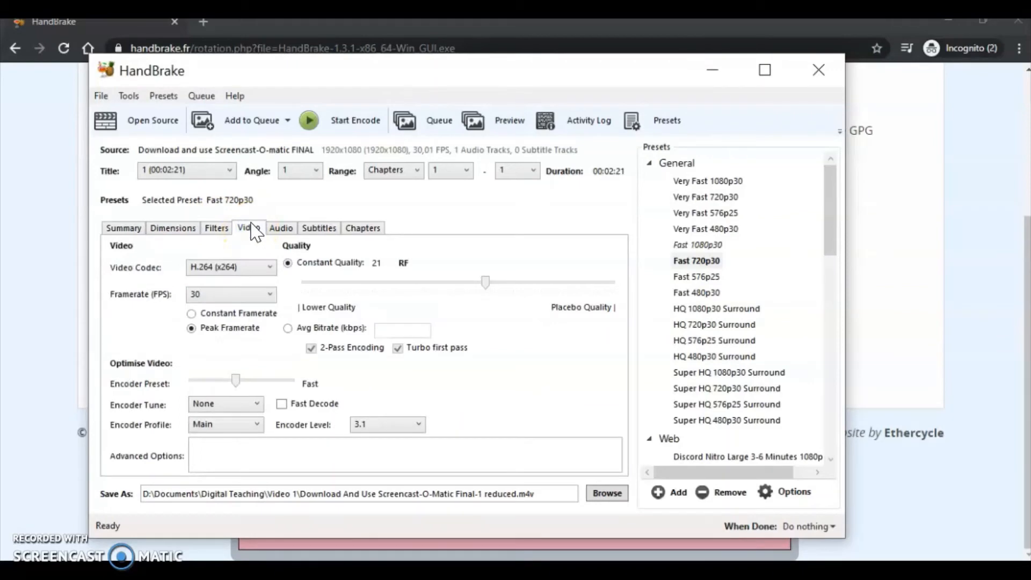
pyautogui.click(219, 268)
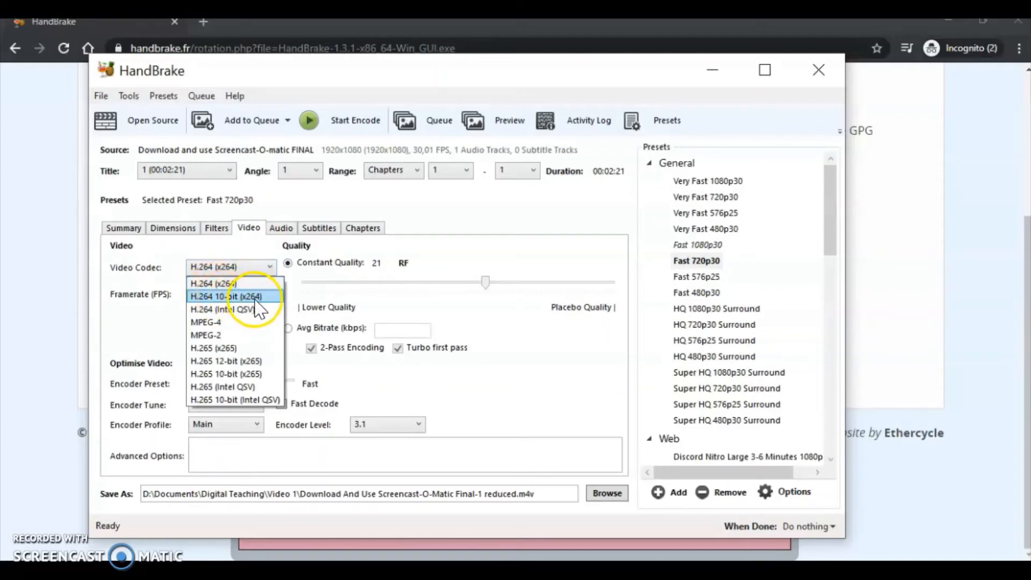
pyautogui.click(246, 283)
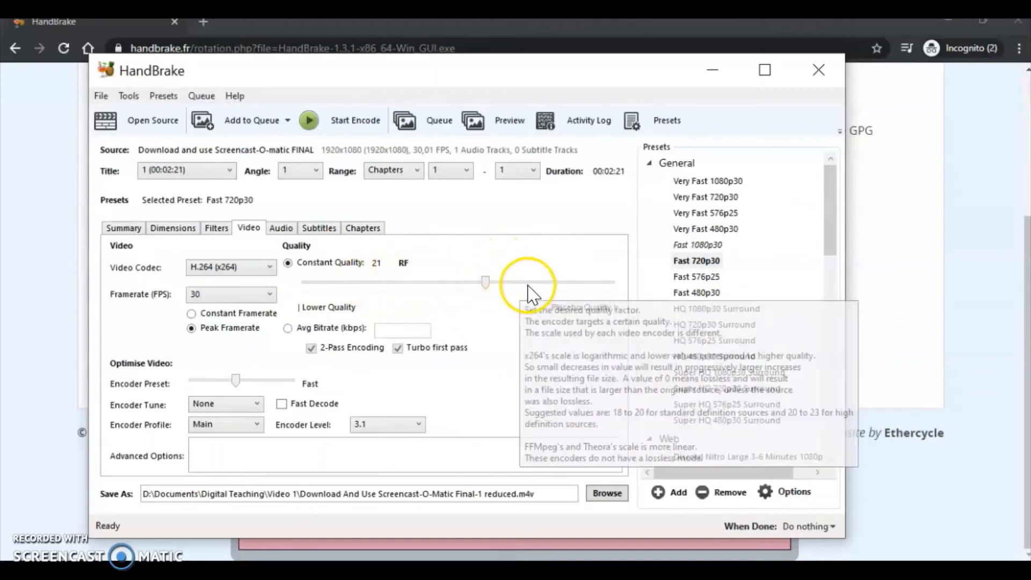
# - Review the Audio, Subtitles and Chapters settings, showing one 00:02:21 Chapter 1
pyautogui.click(282, 229)
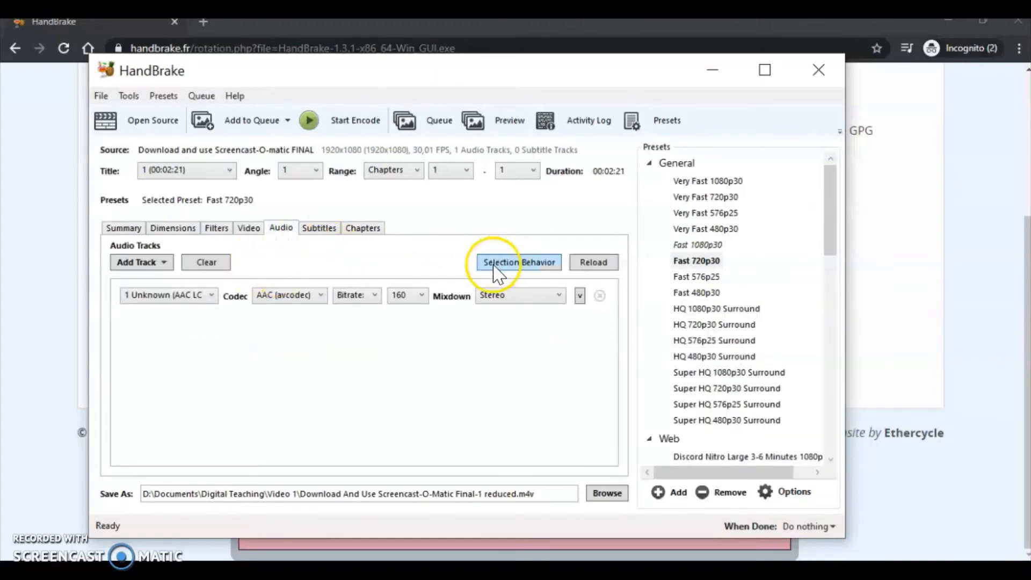
pyautogui.click(323, 230)
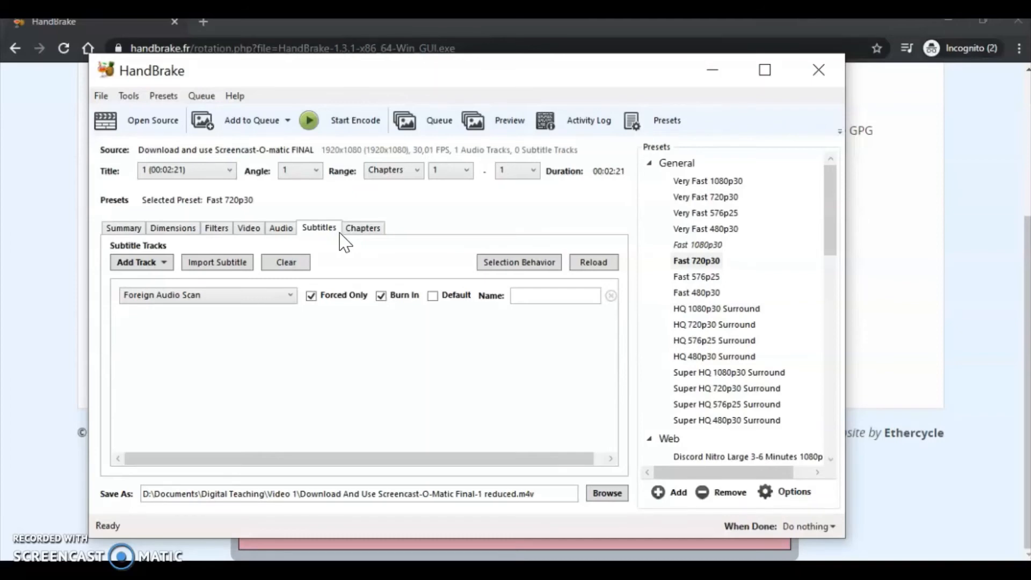
pyautogui.click(362, 226)
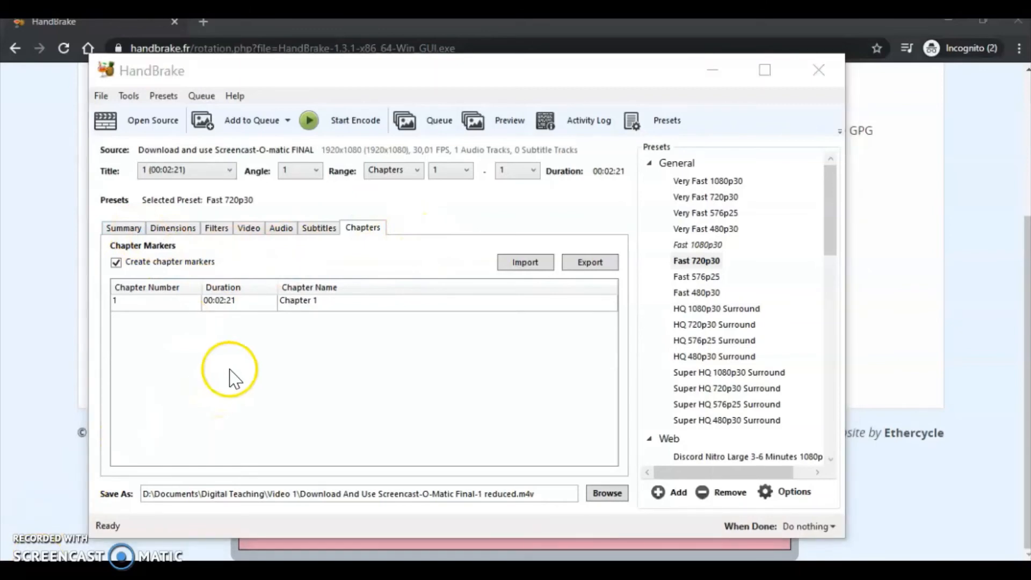
# - Start the encode, leaving the When Done action at Do nothing
pyautogui.click(331, 123)
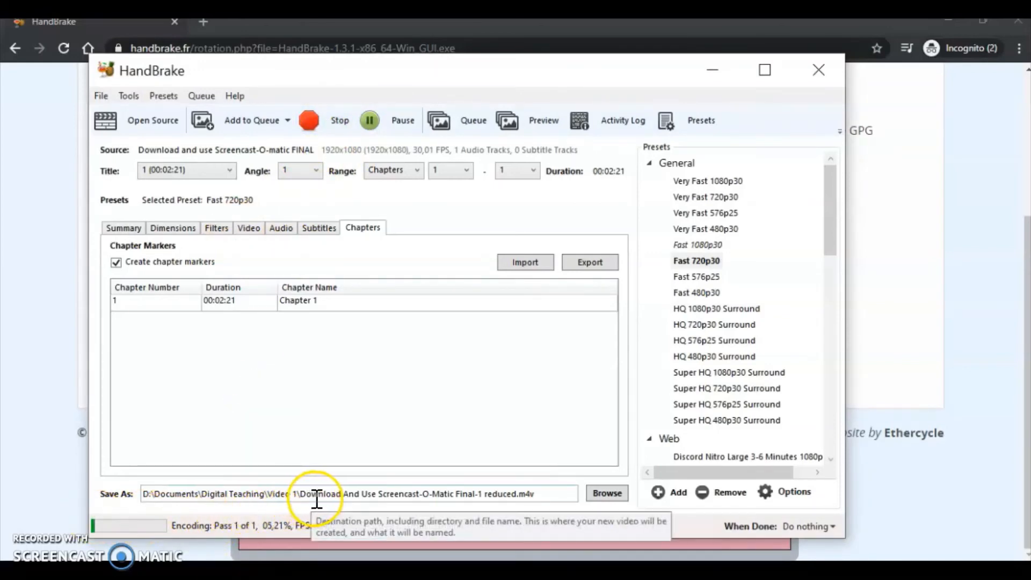
pyautogui.click(829, 527)
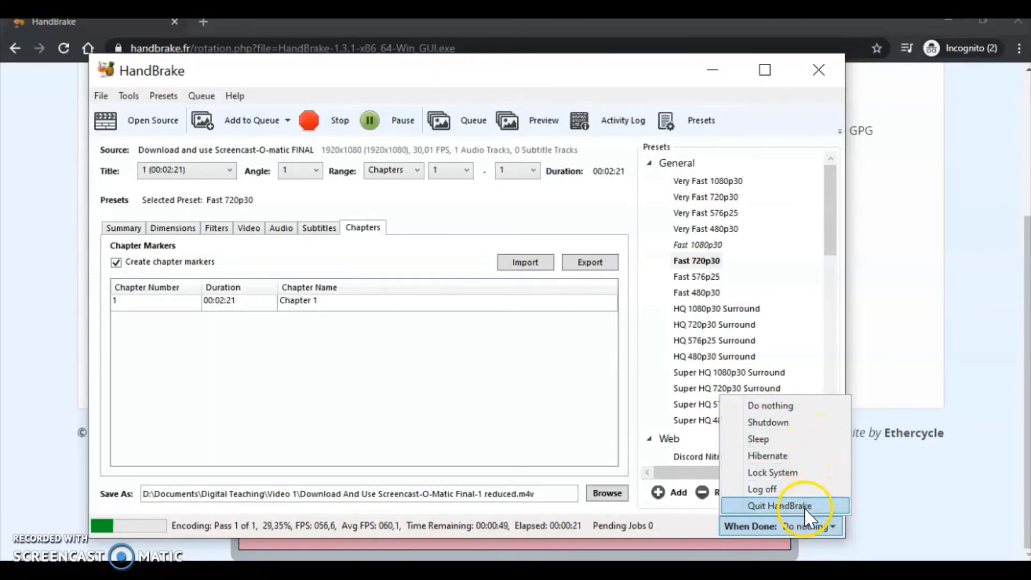
pyautogui.click(785, 408)
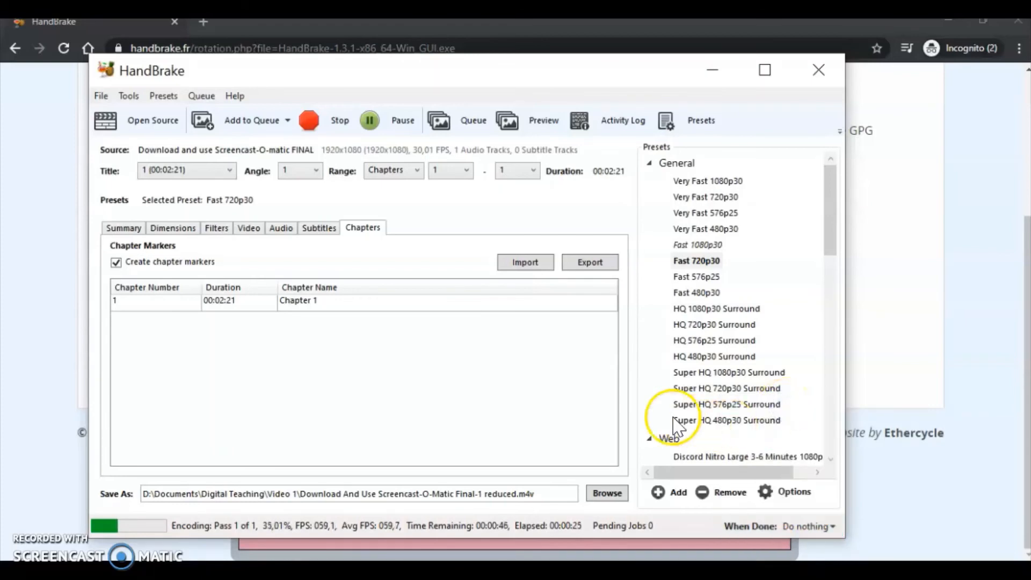